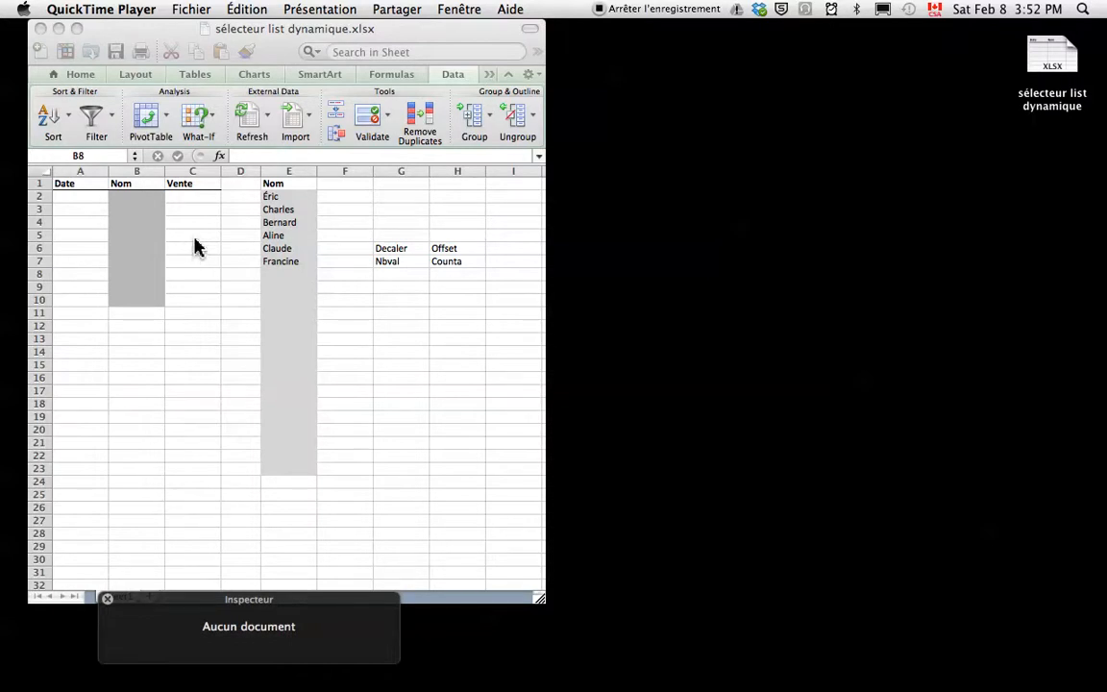
left_click(288, 203)
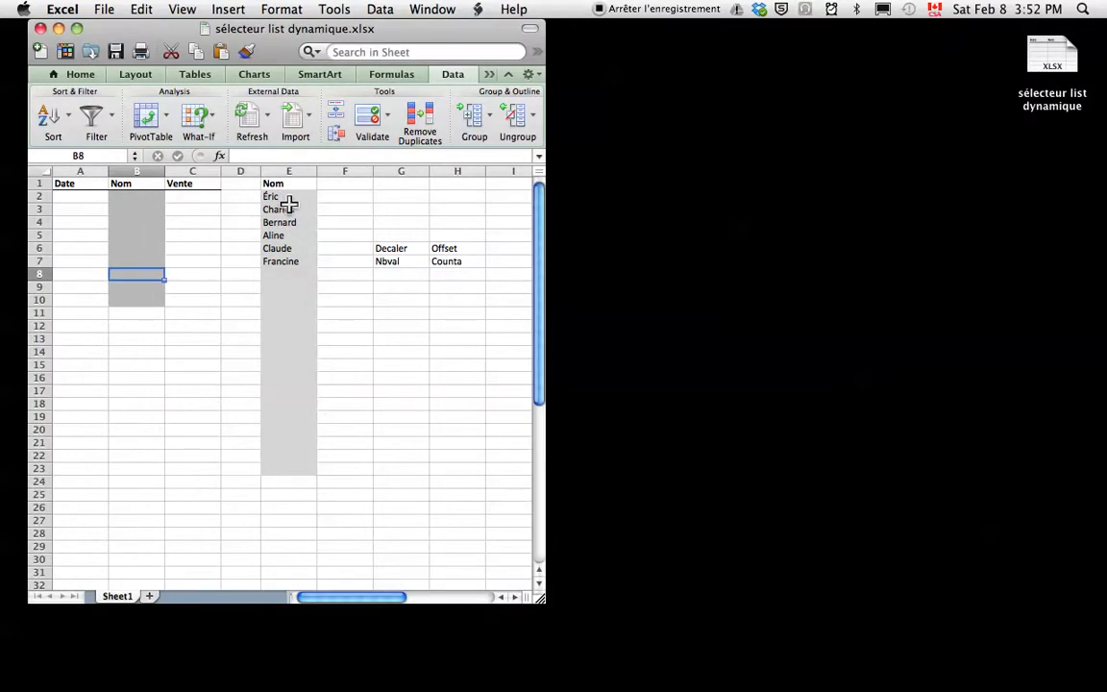
left_click_drag(288, 196, 301, 266)
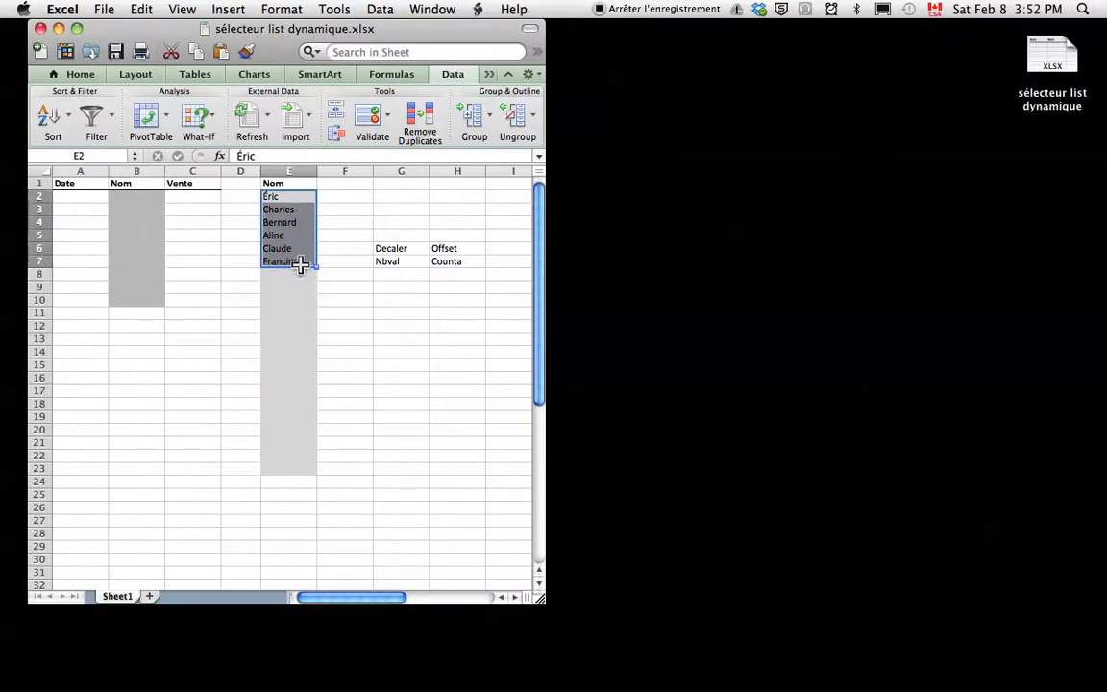
left_click(186, 247)
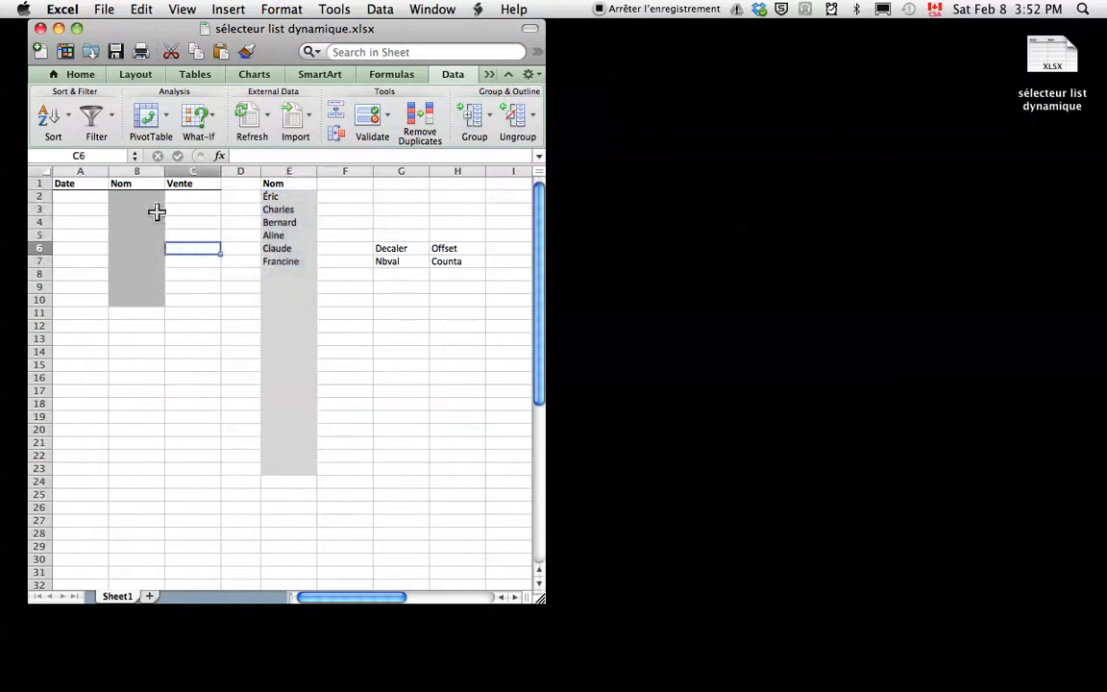
Step: Restrict cell B2 to a drop-down list sourced from =$E$2:$E$23, and look through the resulting choices
left_click(141, 198)
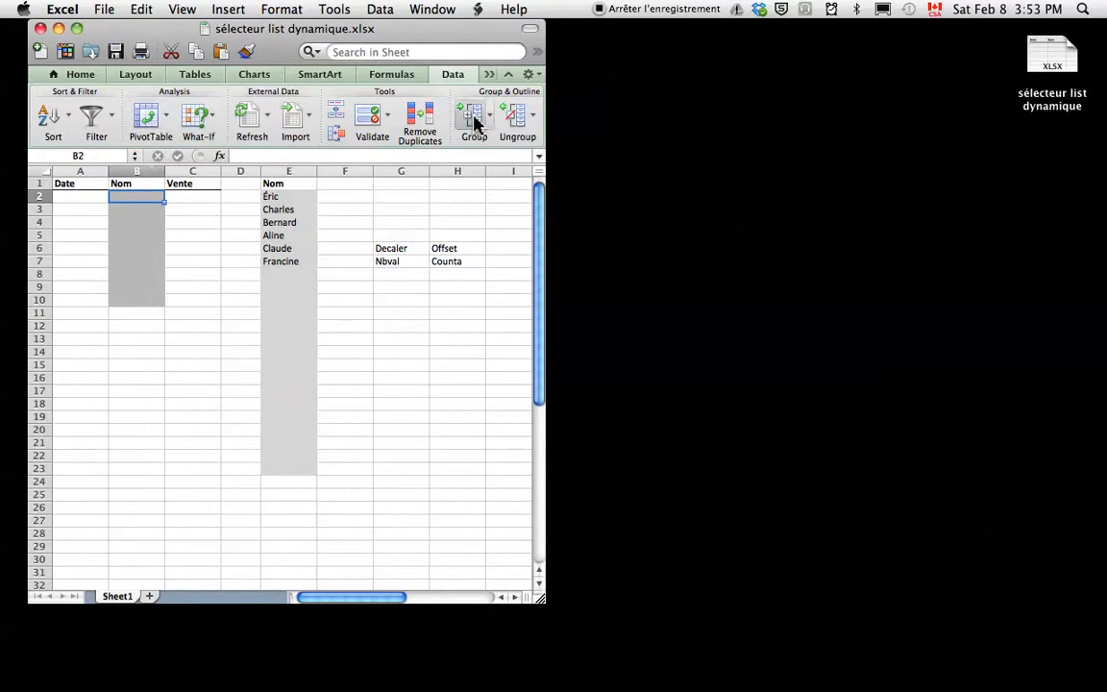
left_click(363, 121)
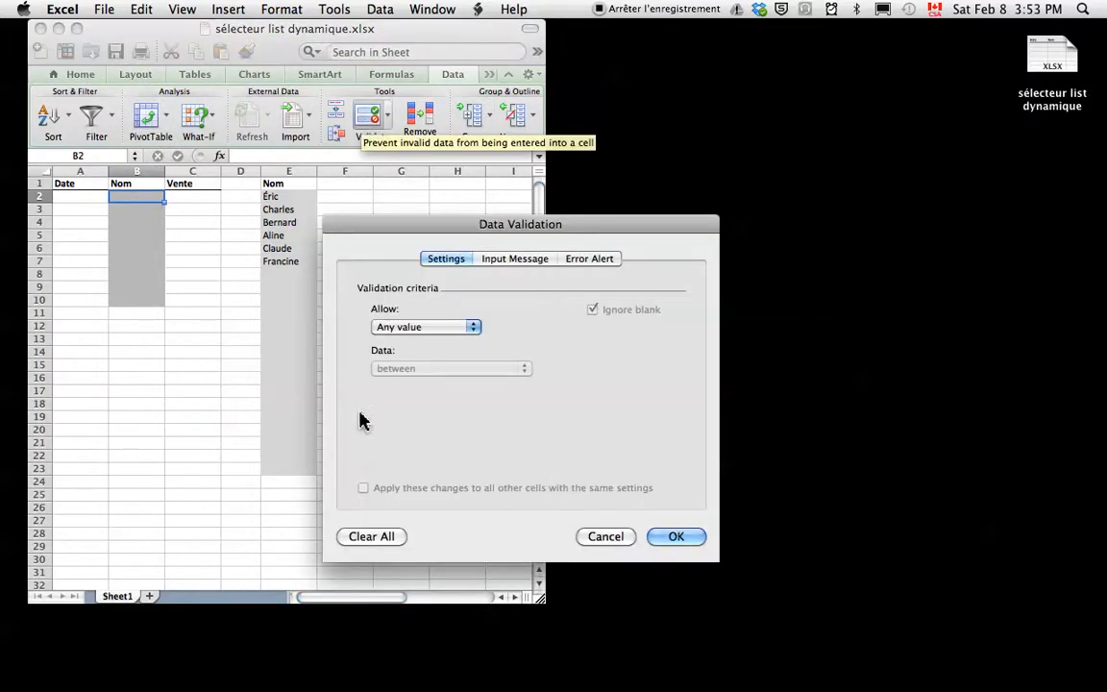
left_click(474, 327)
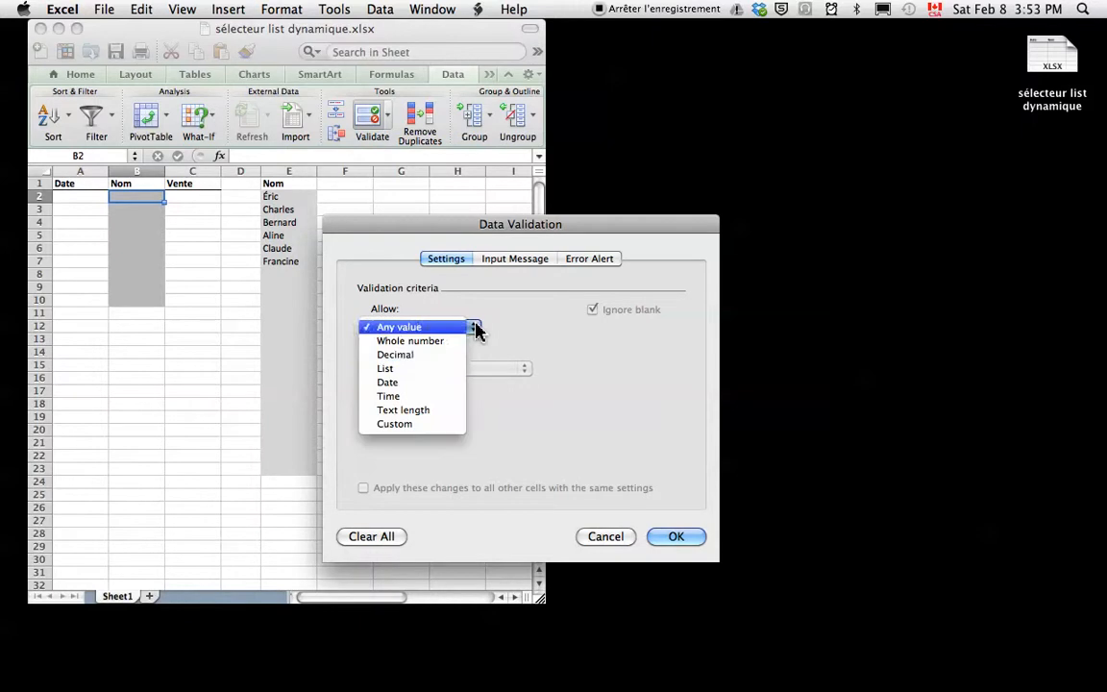
left_click(431, 371)
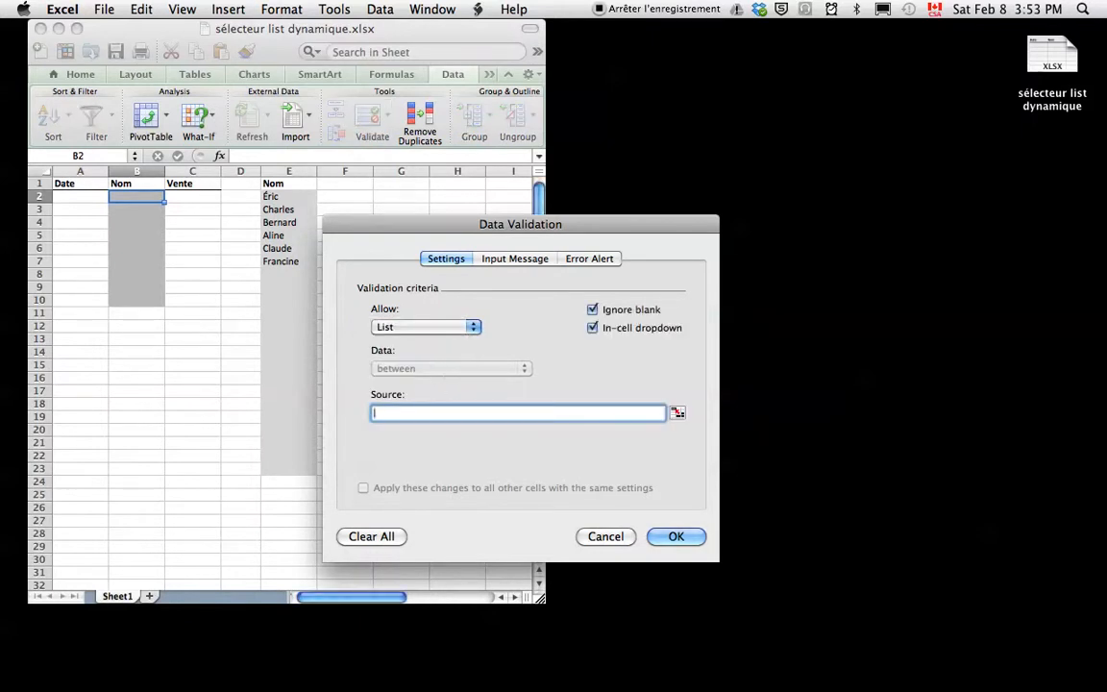
left_click(300, 196)
left_click_drag(298, 196, 300, 463)
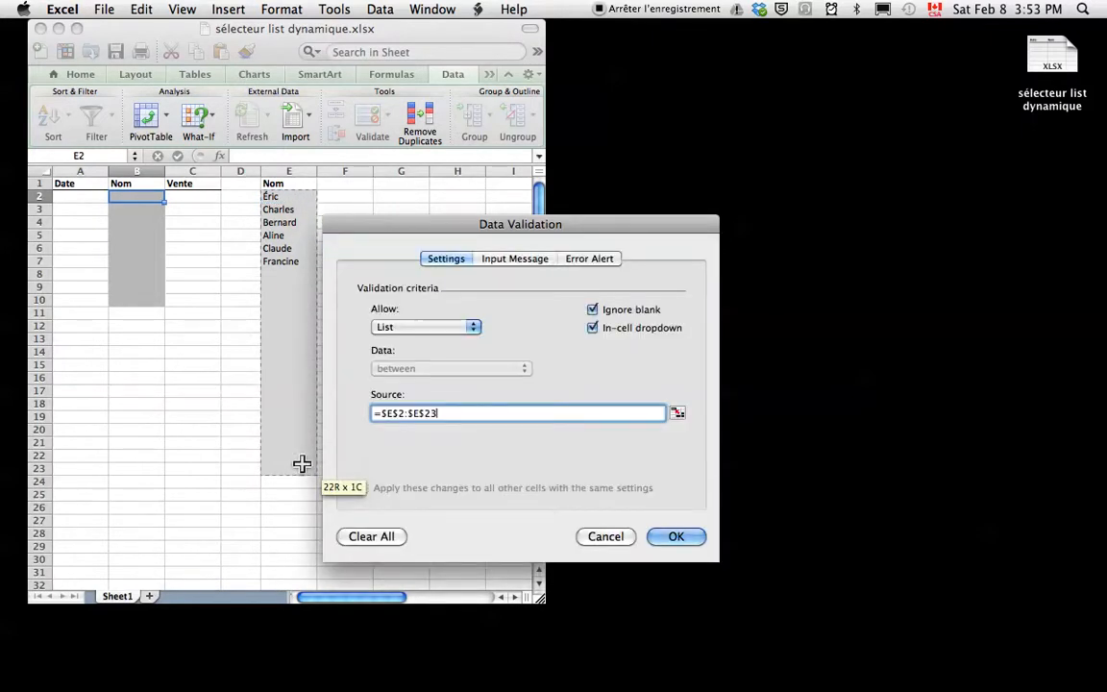
left_click(677, 538)
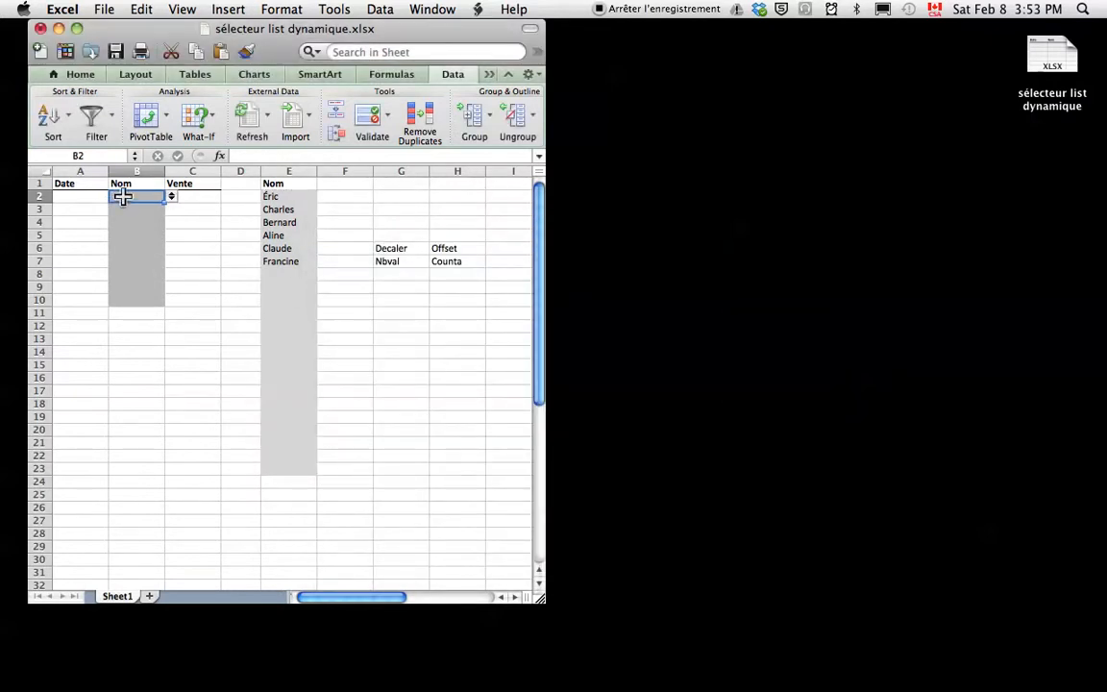
left_click(172, 197)
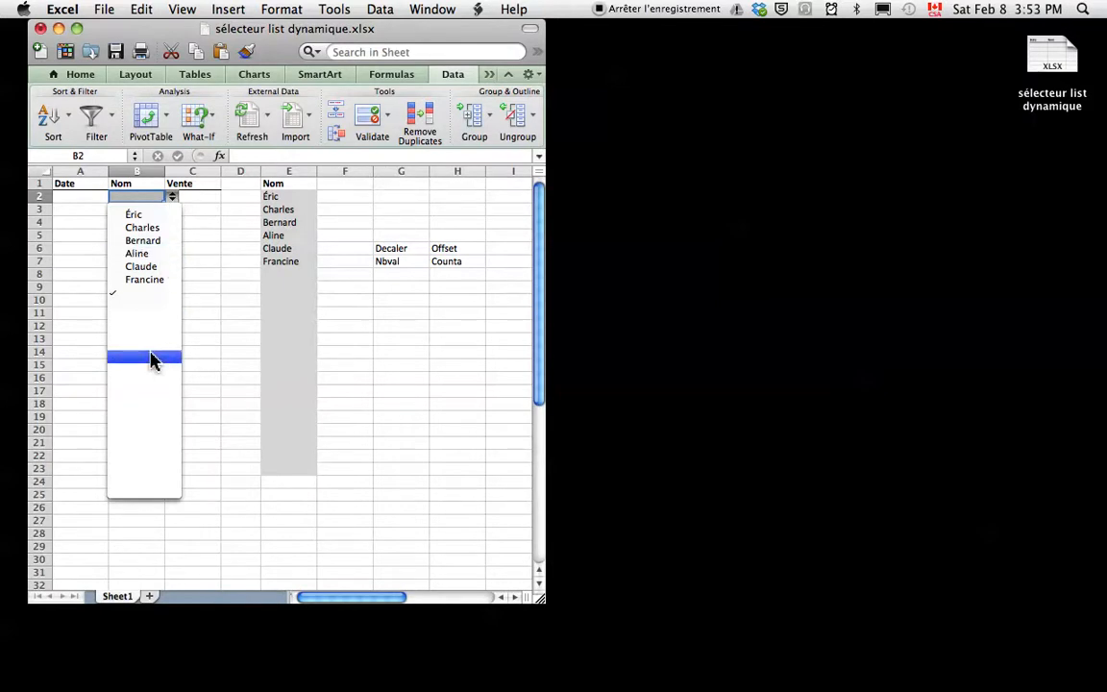
left_click(168, 318)
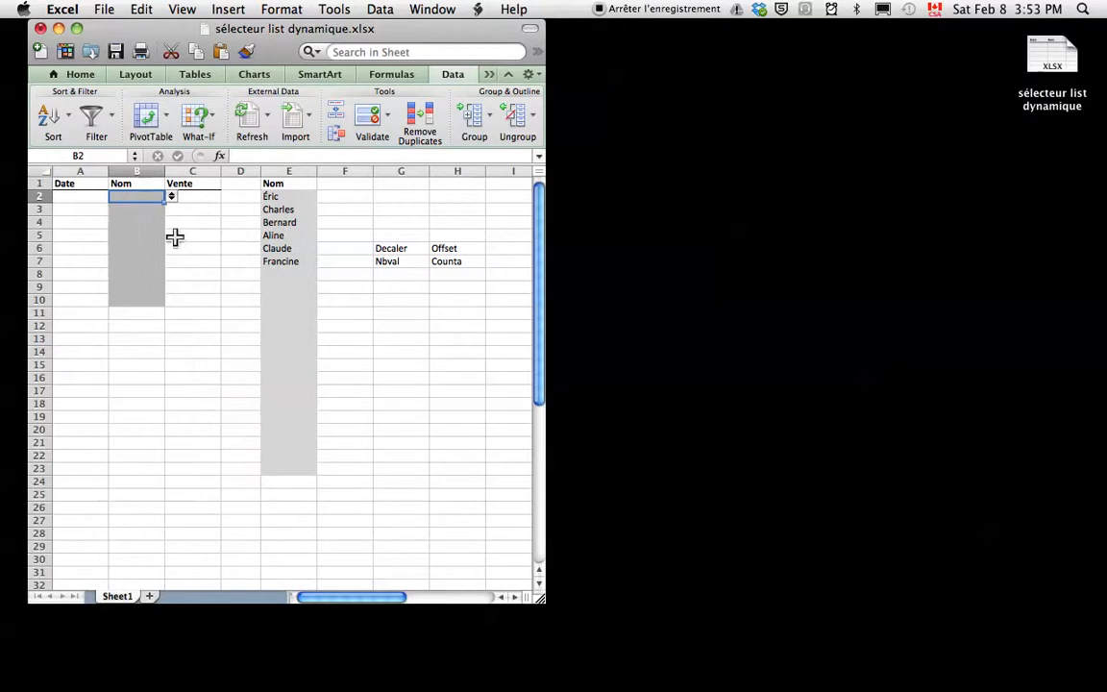
Step: Set up data validation for cell B3 that allows a List
left_click(139, 209)
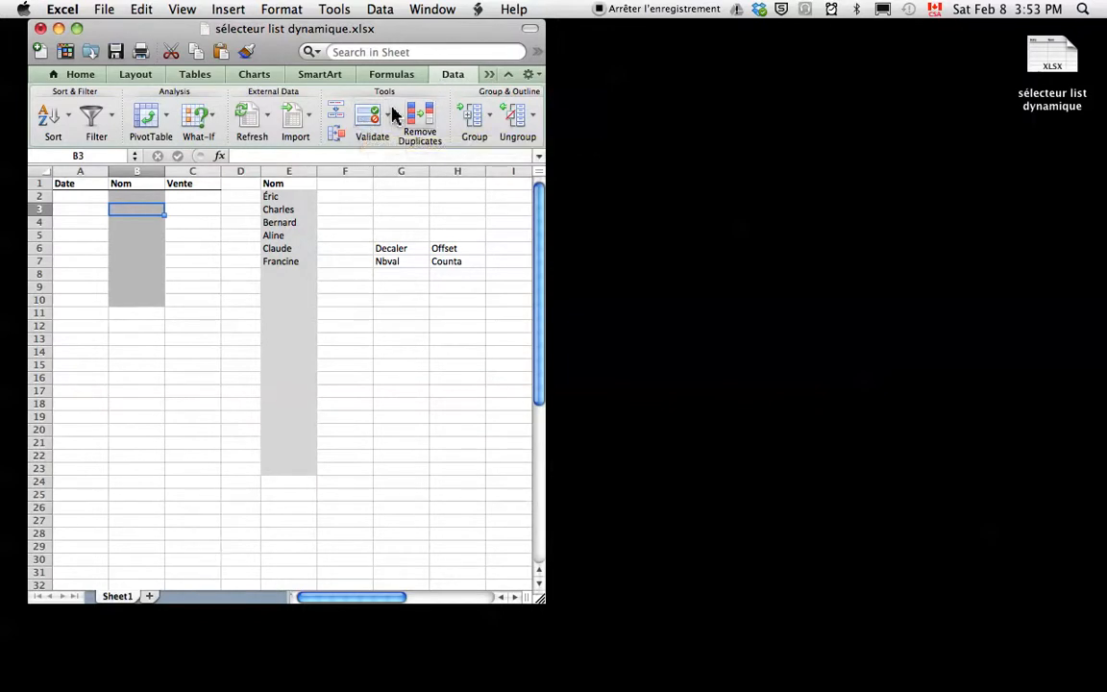
left_click(372, 120)
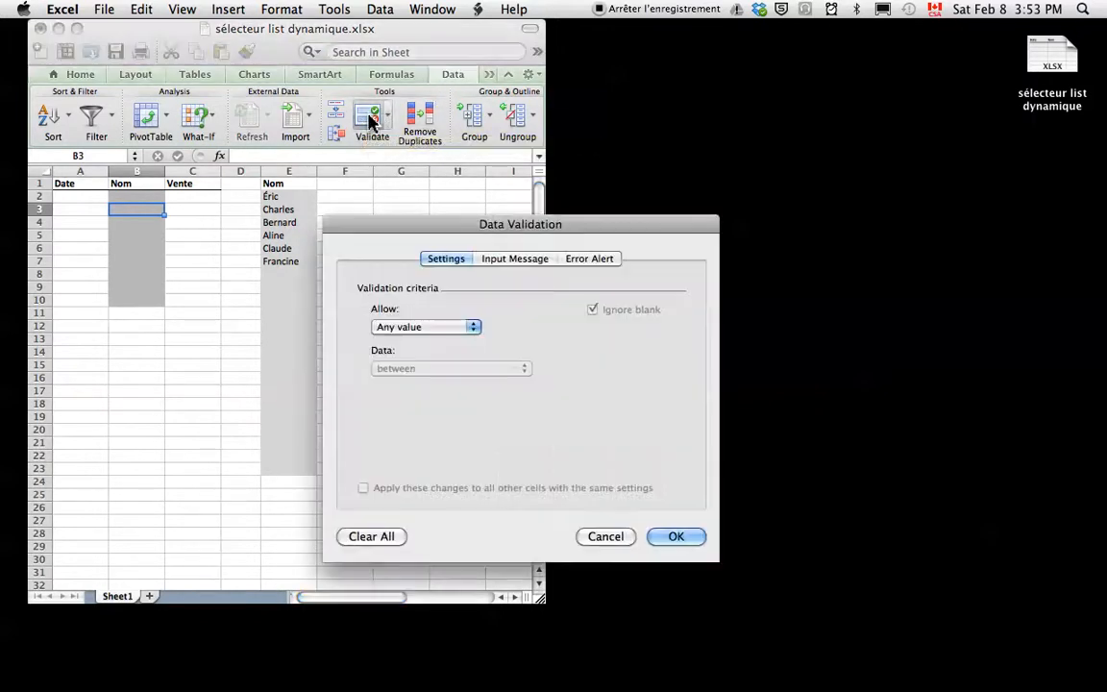
left_click(471, 327)
left_click(384, 369)
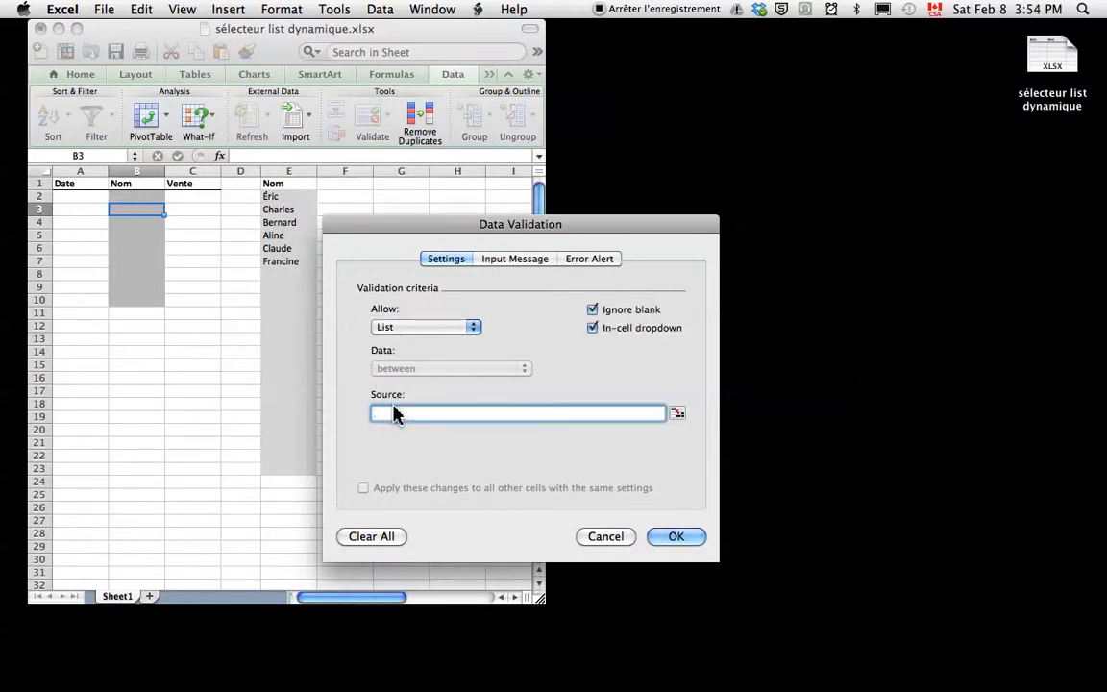
Step: Apply =offset($E$1,1,0,counta($E$2:$E$23),1) as the list source for B3 and check its drop-down choices
type("=offset(")
left_click(276, 183)
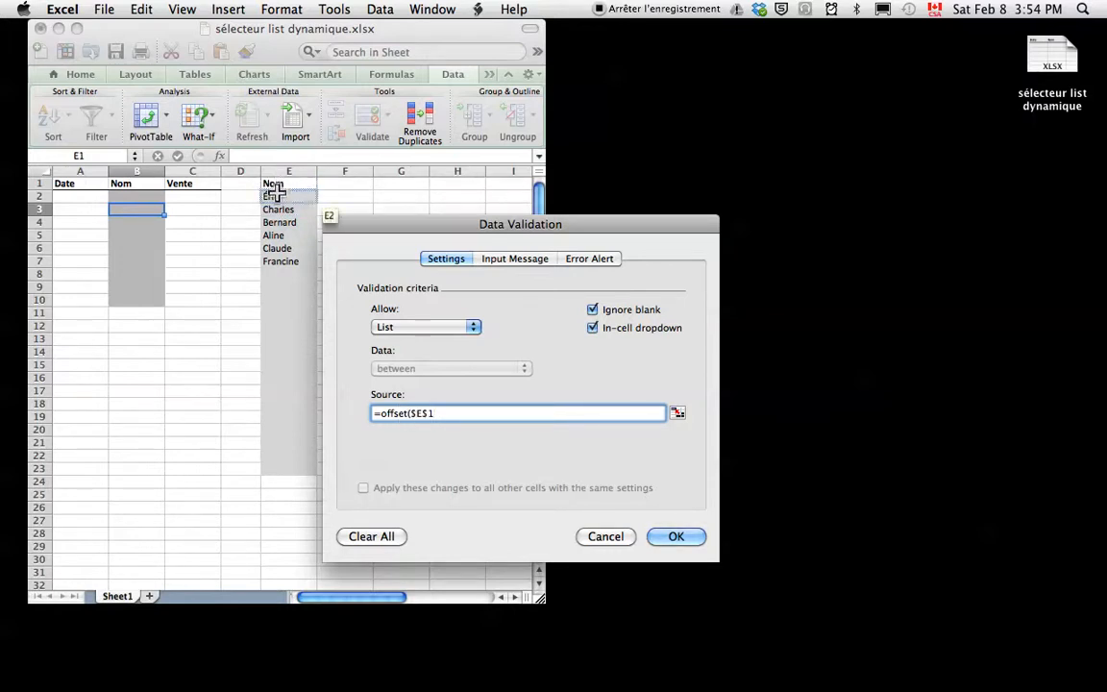
type(",")
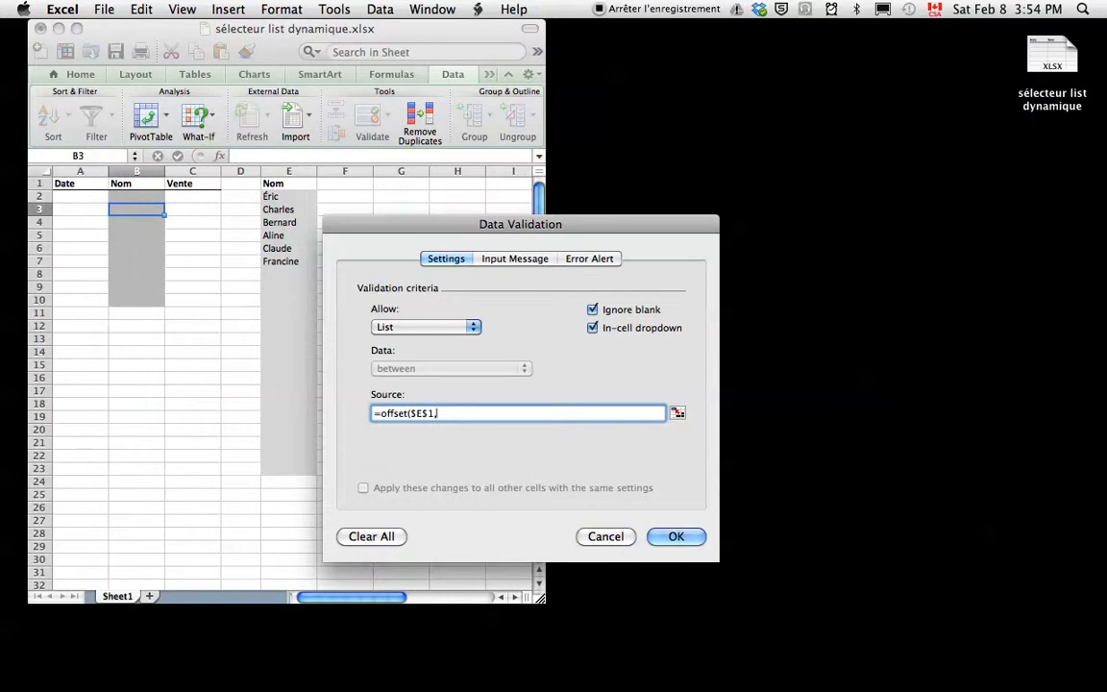
type("1,0,")
type("counta(")
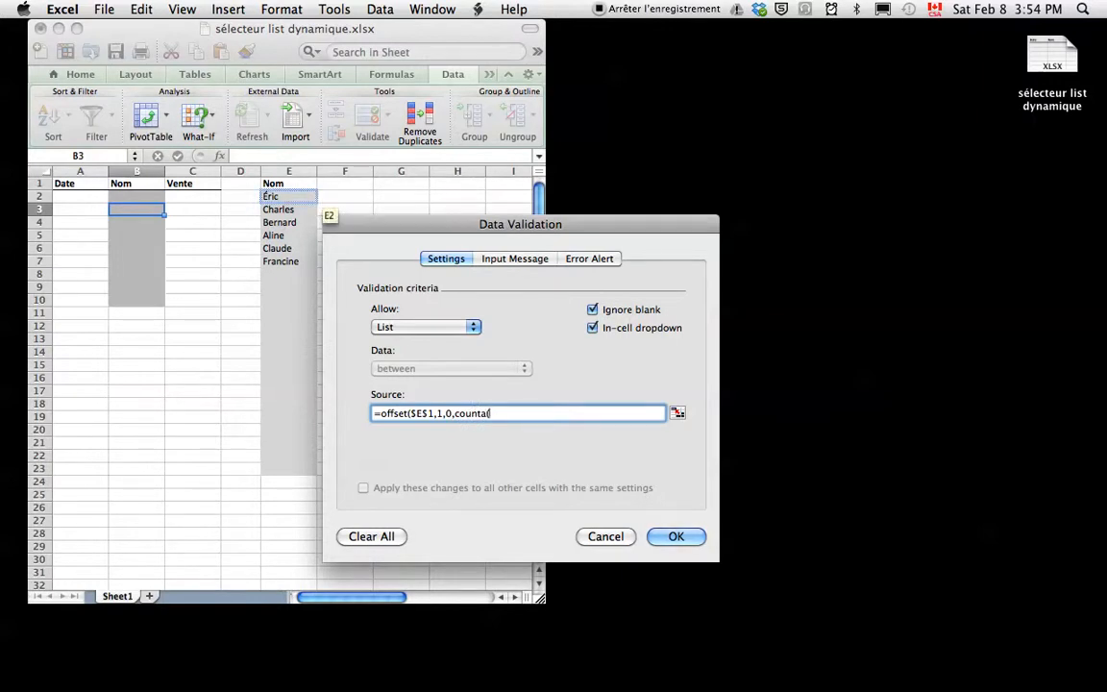
left_click_drag(273, 197, 288, 468)
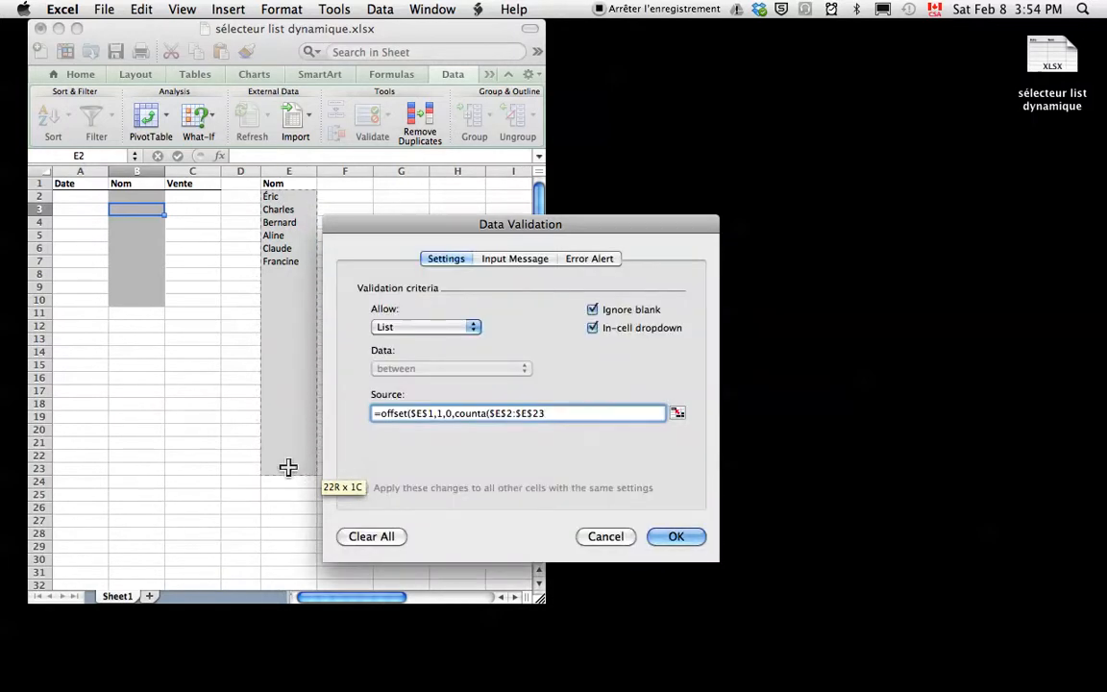
type(")")
type(")")
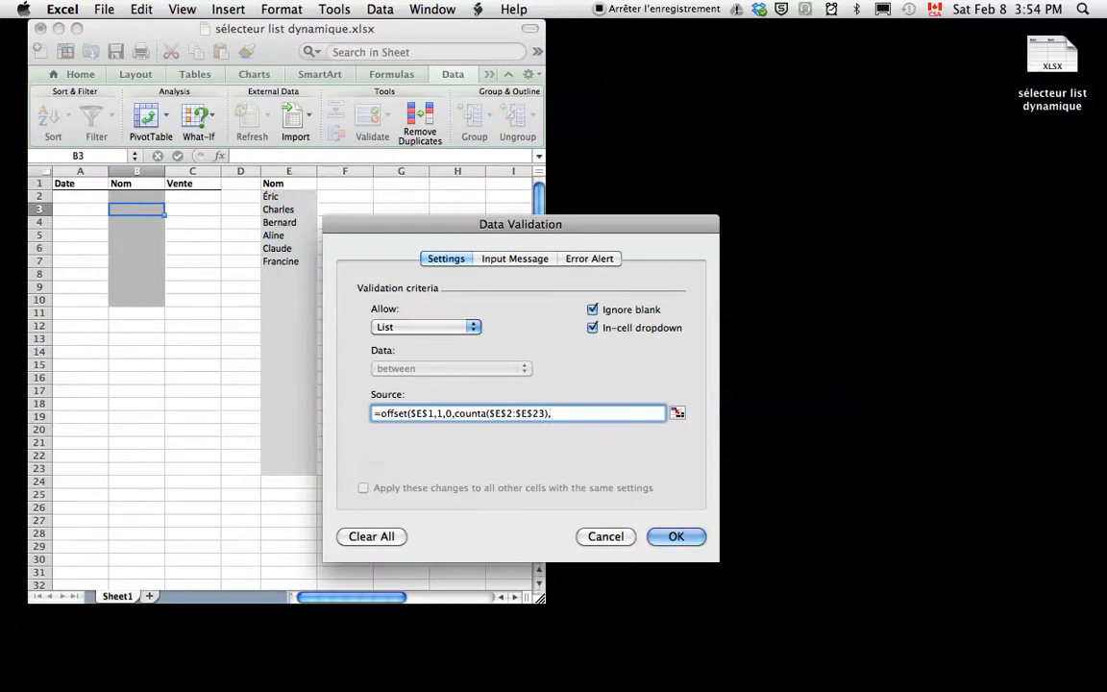
type(",1)")
left_click(683, 537)
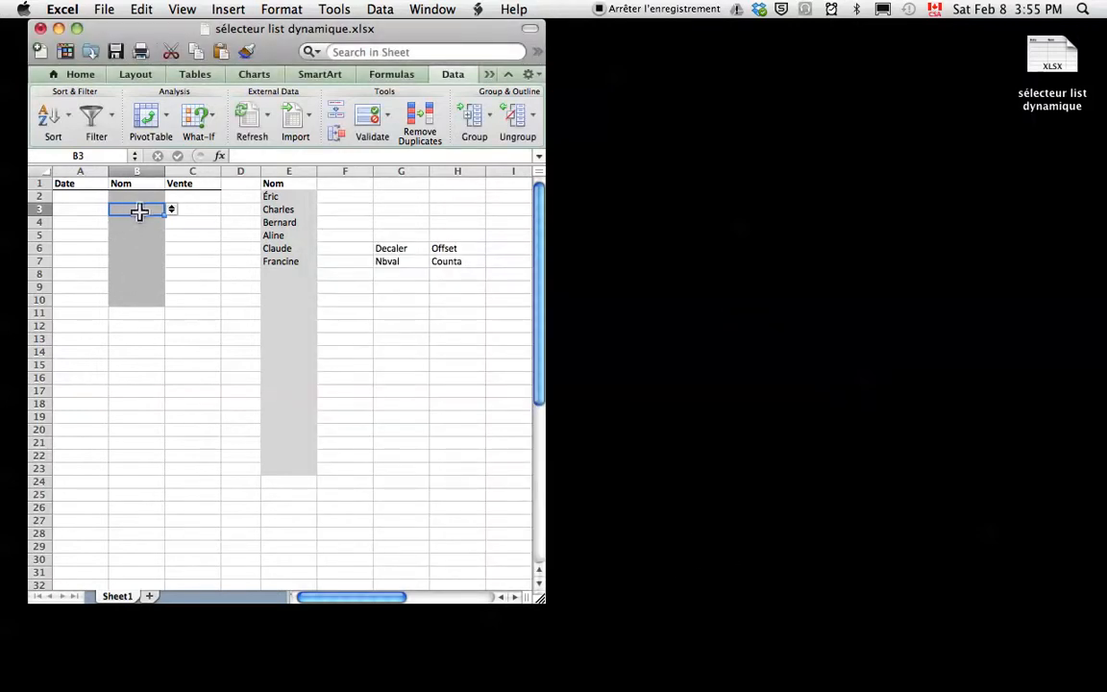
left_click(172, 209)
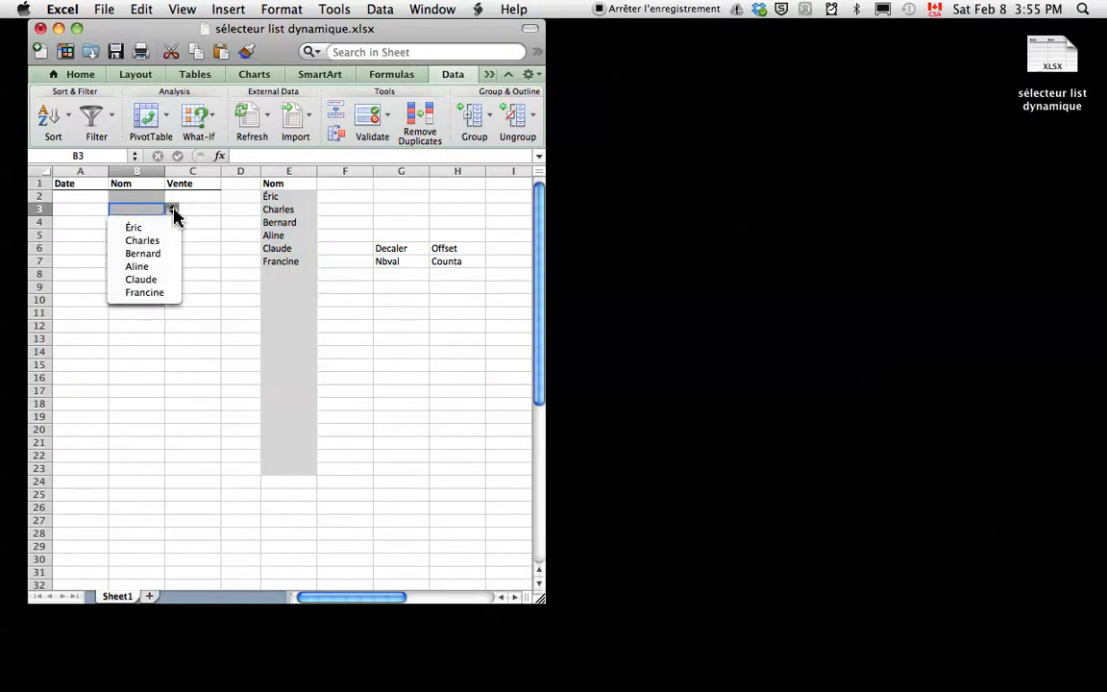
left_click(272, 297)
Step: Add another first name to the name list in cell E8
left_click(276, 275)
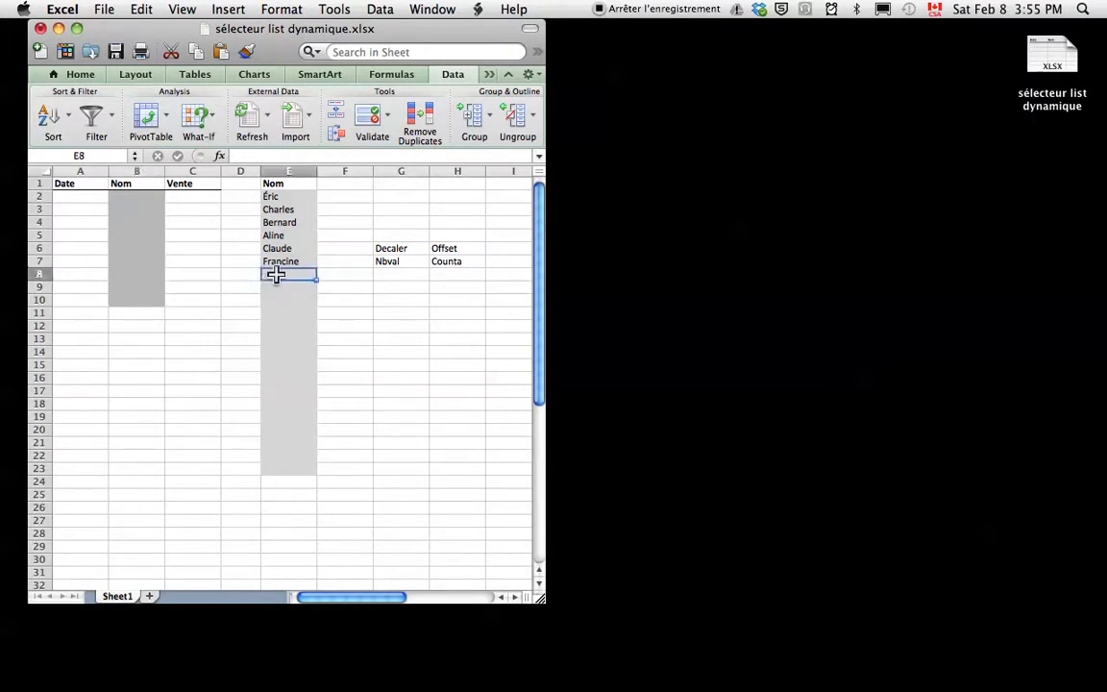
type("Aline")
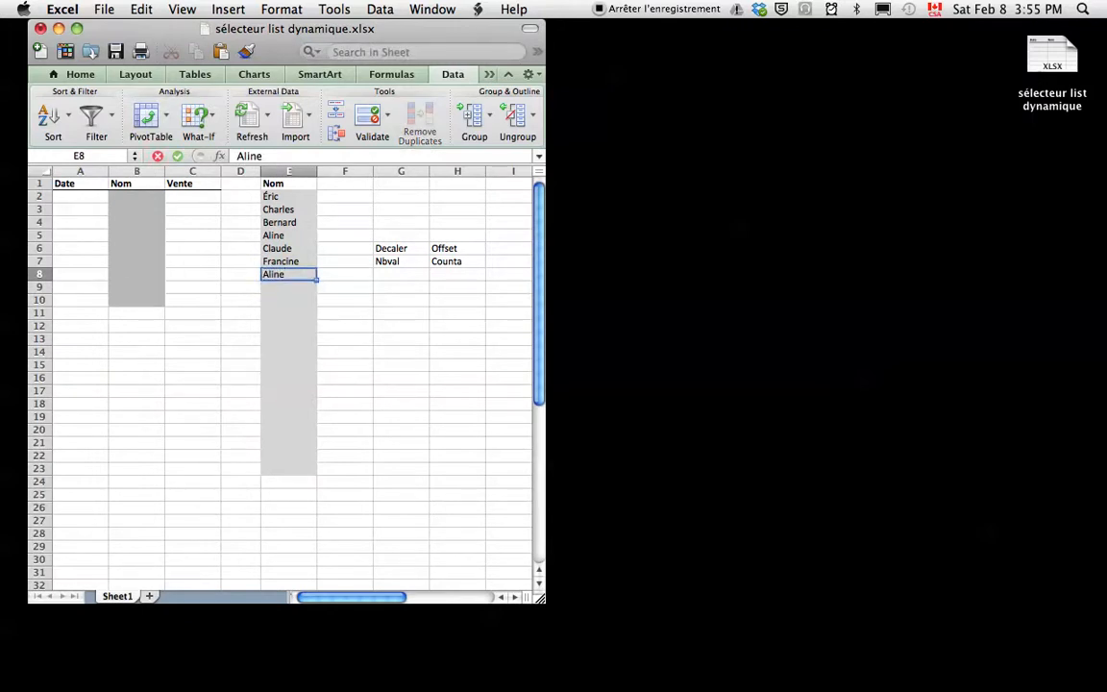
key("Return")
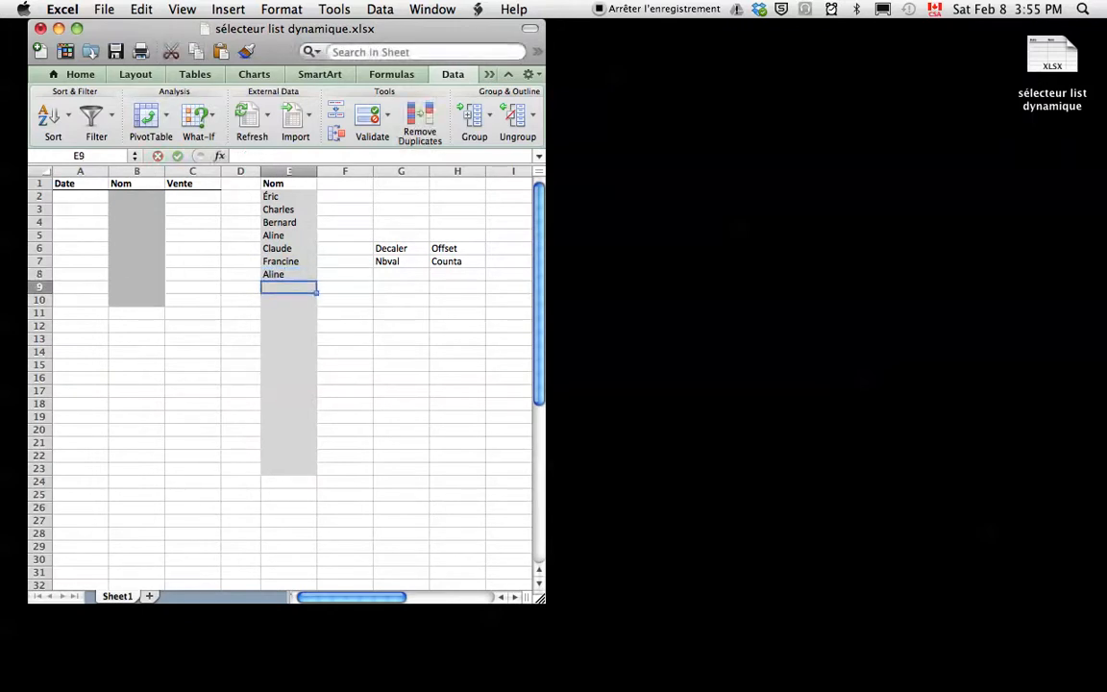
Step: Check the choices in cell B3's drop-down list against the extended name list
left_click(145, 207)
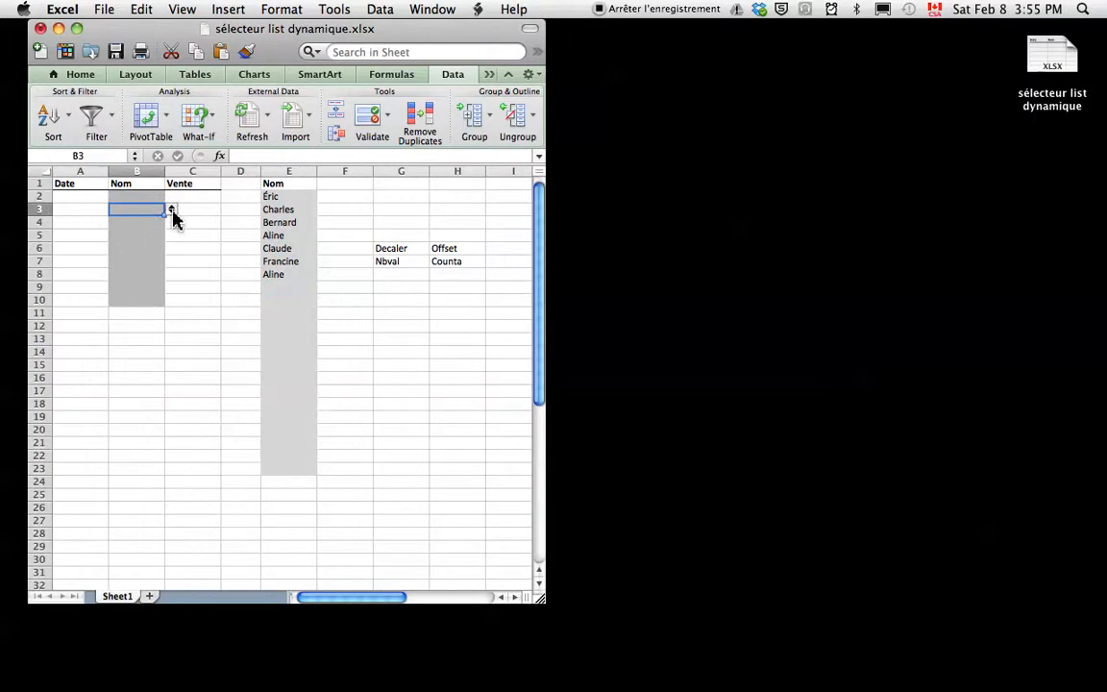
left_click(173, 212)
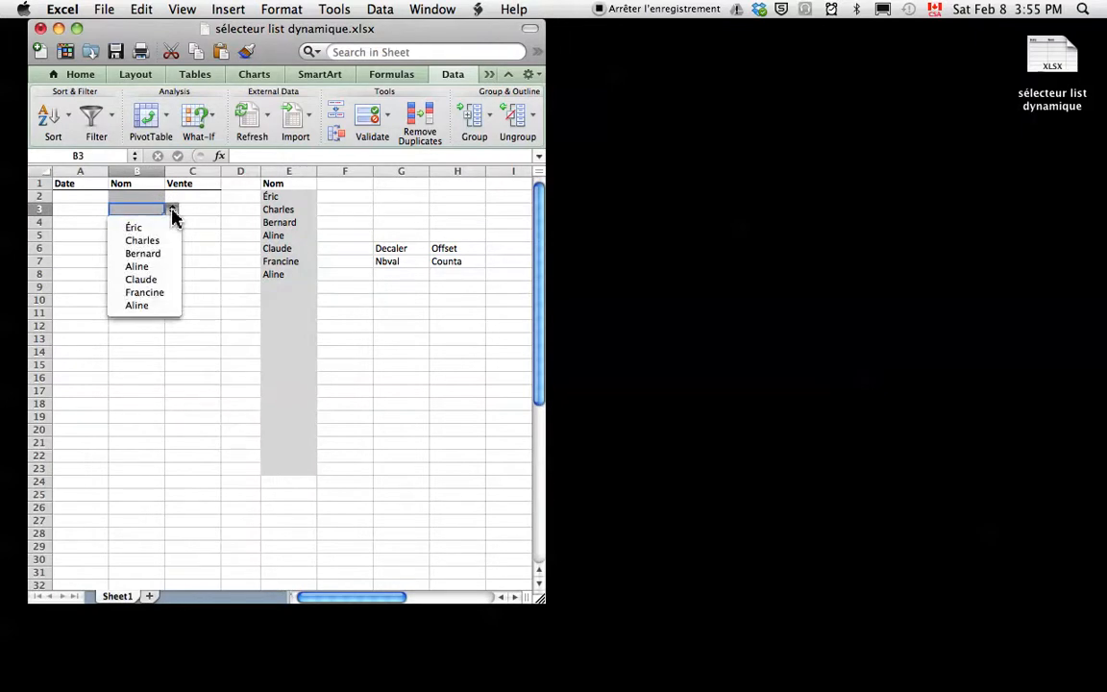
left_click(203, 269)
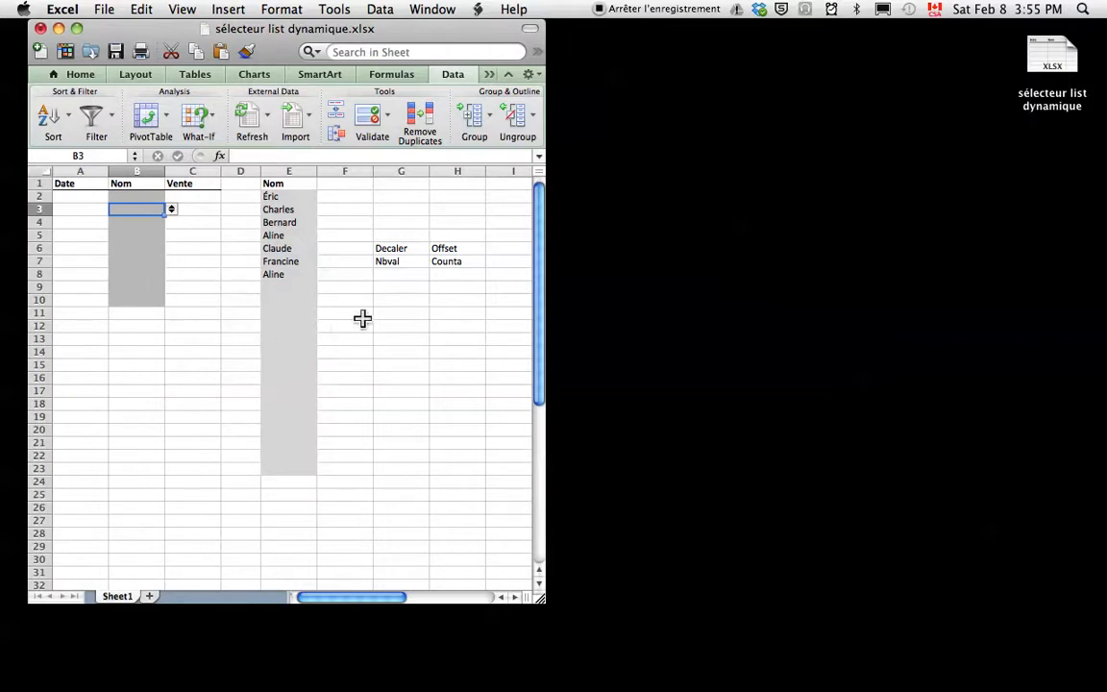
left_click(461, 248)
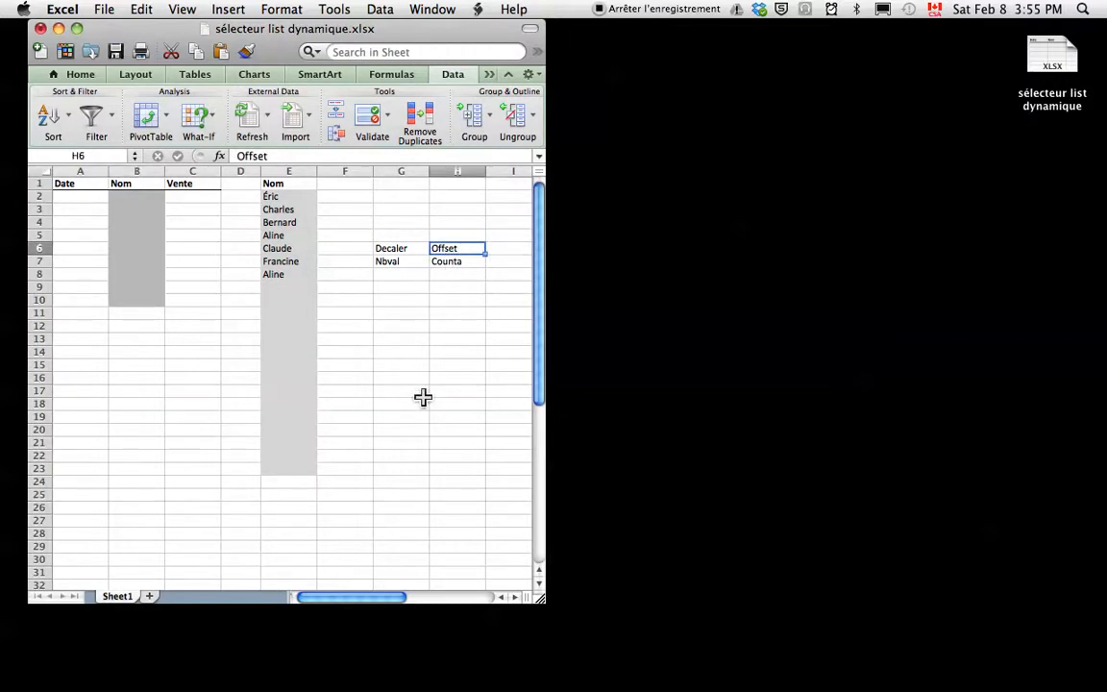
left_click(467, 263)
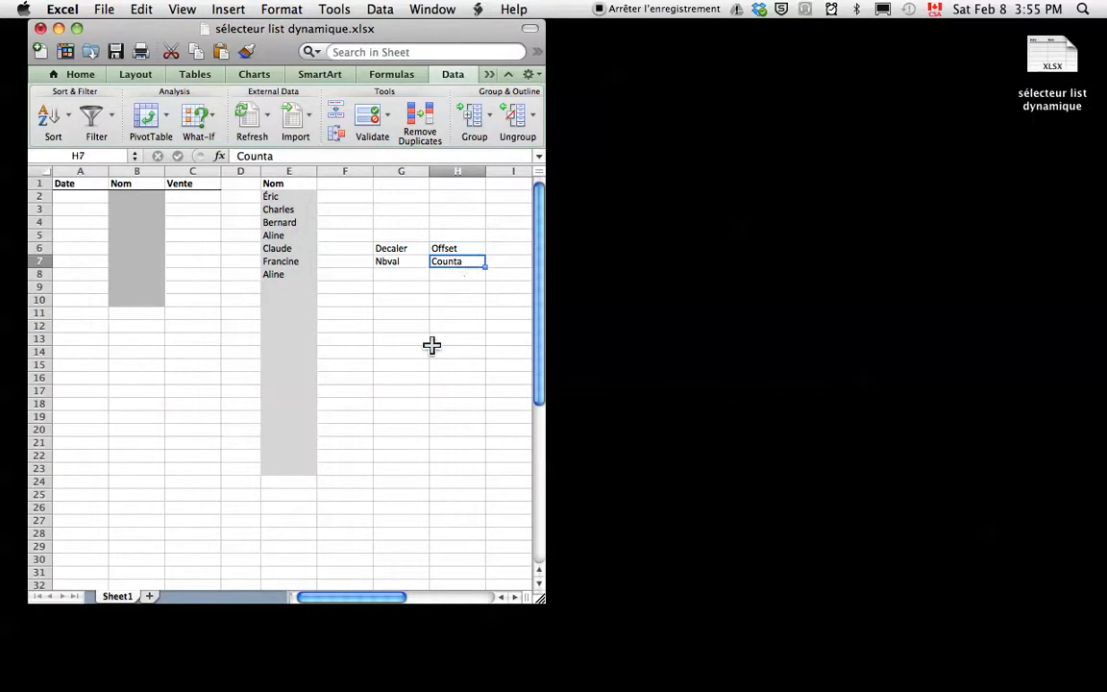